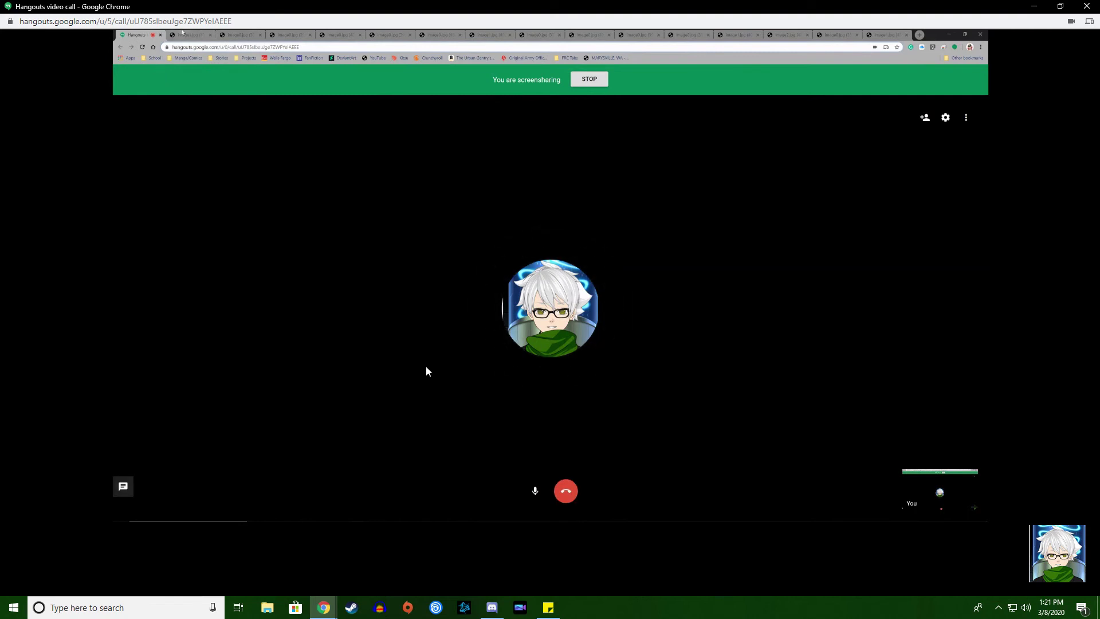
# - Switch the shared Chrome window to the pencil drawing of a spaceship
pyautogui.hotkey('ctrl', 'Tab')
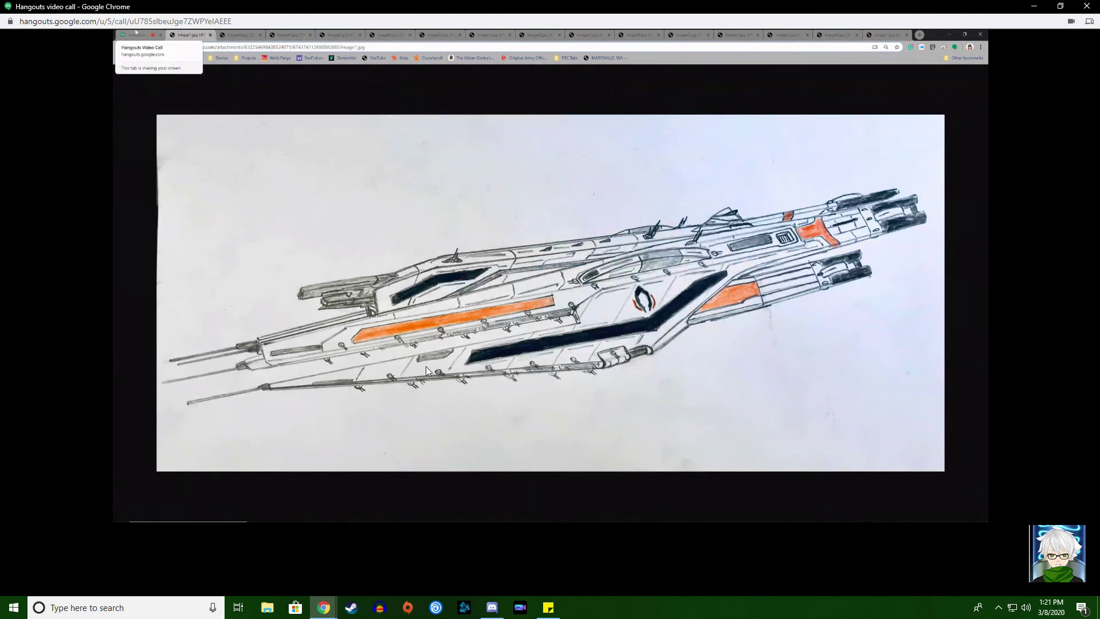
# - Flip between the call and the drawing tabs, moving past the many-gunned tank to another spaceship sketch
pyautogui.hotkey('ctrl', 'shift', 'Tab')
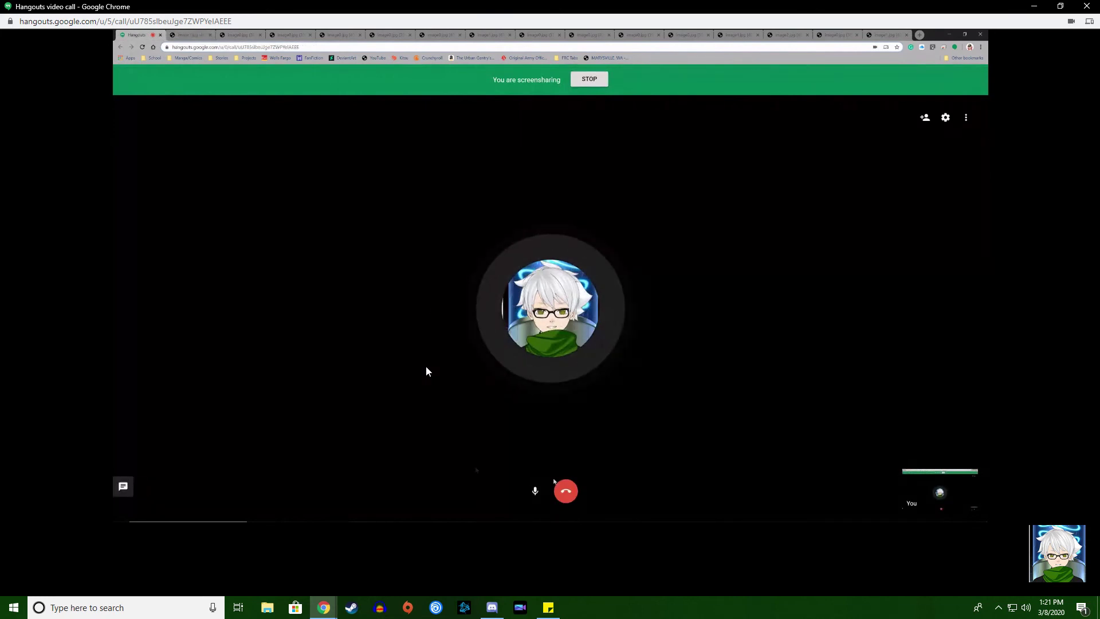
pyautogui.hotkey('ctrl', 'Tab')
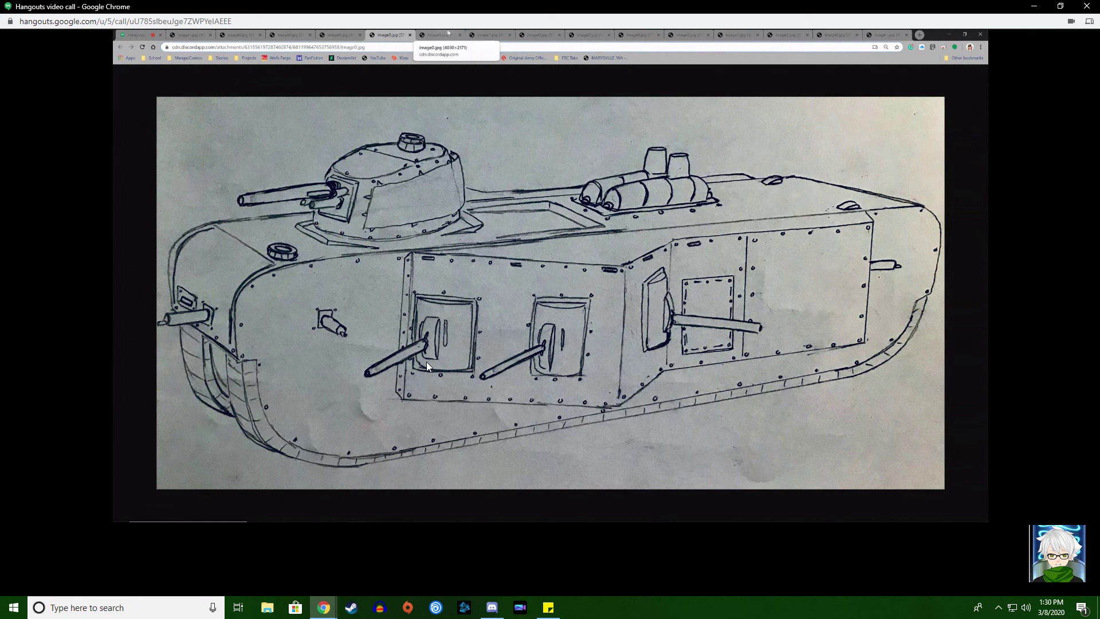
pyautogui.hotkey('ctrl', 'Tab')
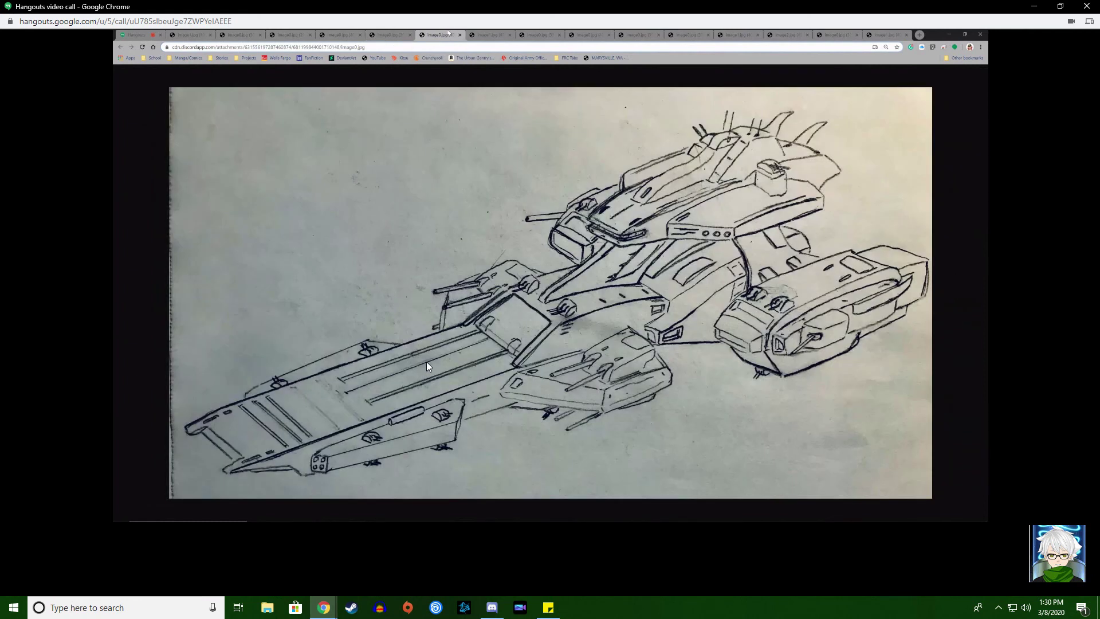